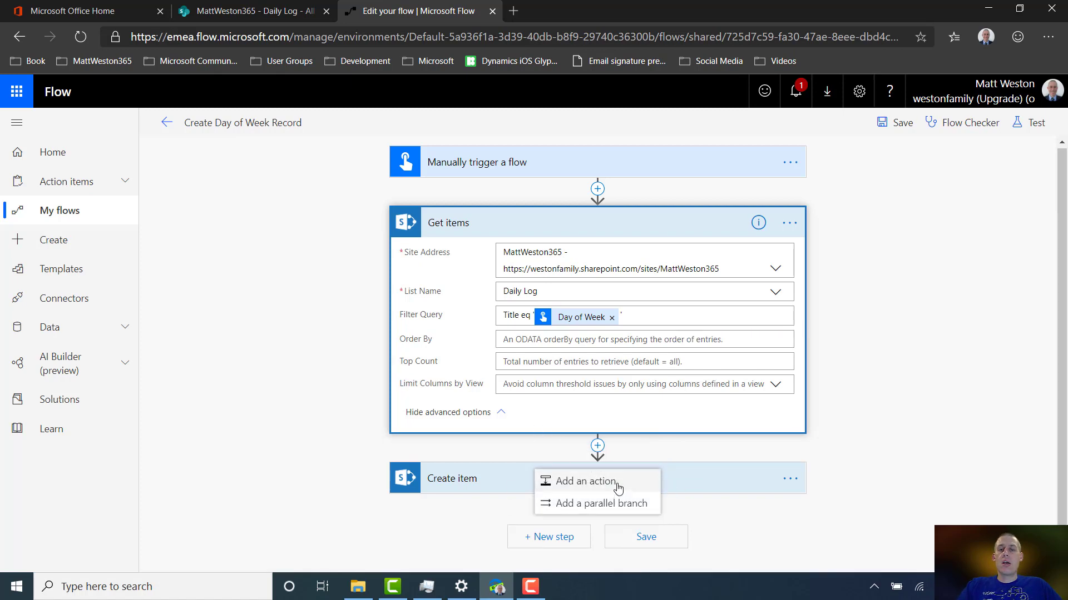
- Add a Condition control step after Get items
{"action": "left_click", "coordinate": [614, 481]}
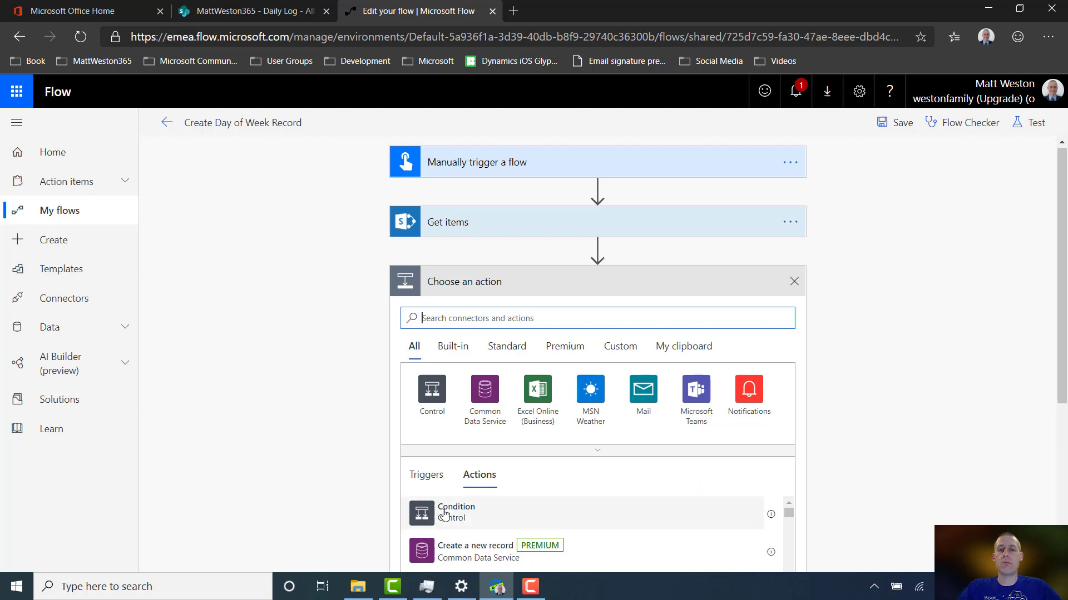
{"action": "scroll", "coordinate": [750, 316], "scroll_direction": "down", "scroll_amount": 1}
{"action": "left_click", "coordinate": [440, 331]}
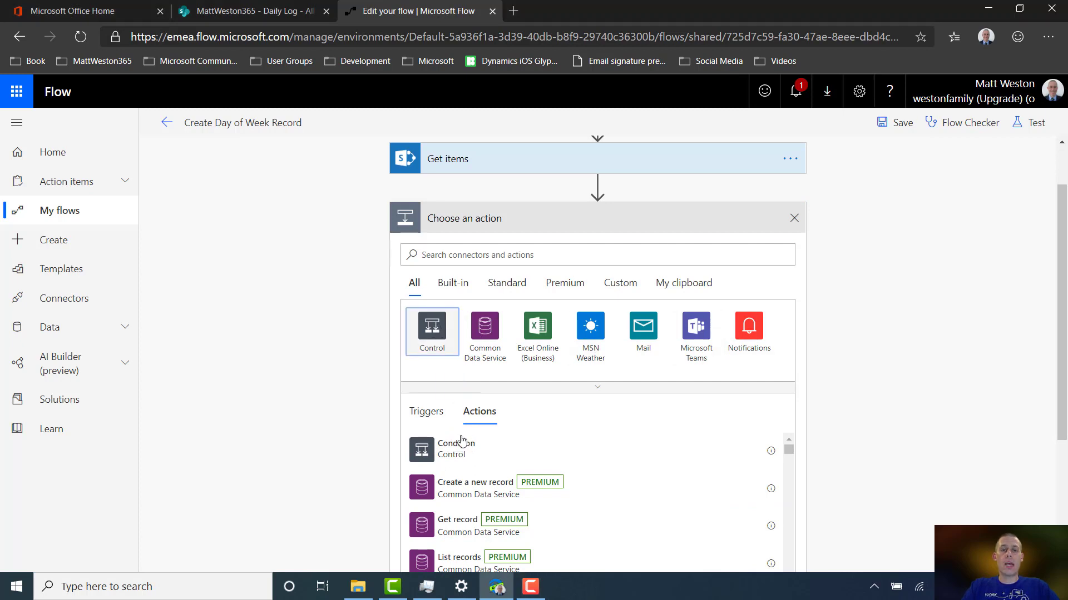
{"action": "left_click", "coordinate": [547, 460]}
- Set the condition's left value to the expression length(body('Get_items')?['value'])
{"action": "left_click", "coordinate": [463, 265]}
{"action": "left_click", "coordinate": [671, 188]}
{"action": "type", "text": "length()"}
{"action": "key", "text": "Left"}
{"action": "left_click", "coordinate": [573, 190]}
{"action": "left_click", "coordinate": [595, 346]}
{"action": "left_click", "coordinate": [574, 251]}
{"action": "left_click", "coordinate": [510, 331]}
- Compare it as equal to 0, move Create item into If yes, and save the flow
{"action": "left_click", "coordinate": [665, 269]}
{"action": "type", "text": "0"}
{"action": "left_click_drag", "start_coordinate": [567, 556], "coordinate": [351, 436]}
{"action": "left_click", "coordinate": [896, 122]}
- Save and test the flow manually with Day of Week 'Fri' and Number of Times 7
{"action": "left_click", "coordinate": [1028, 122]}
{"action": "left_click", "coordinate": [885, 222]}
{"action": "left_click", "coordinate": [900, 236]}
{"action": "type", "text": "Fri"}
{"action": "left_click", "coordinate": [930, 312]}
{"action": "type", "text": "7"}
{"action": "left_click", "coordinate": [874, 549]}
{"action": "left_click", "coordinate": [869, 550]}
- Expand the trigger card in Run History to view its inputs and outputs
{"action": "left_click", "coordinate": [538, 213]}
{"action": "scroll", "coordinate": [475, 523], "scroll_direction": "down", "scroll_amount": 2}
{"action": "scroll", "coordinate": [467, 501], "scroll_direction": "up", "scroll_amount": 1}
{"action": "scroll", "coordinate": [458, 489], "scroll_direction": "down", "scroll_amount": 1}
{"action": "scroll", "coordinate": [457, 474], "scroll_direction": "down", "scroll_amount": 1}
{"action": "scroll", "coordinate": [495, 419], "scroll_direction": "down", "scroll_amount": 2}
- Expand Get items and inspect the records JSON it returned
{"action": "left_click", "coordinate": [460, 463]}
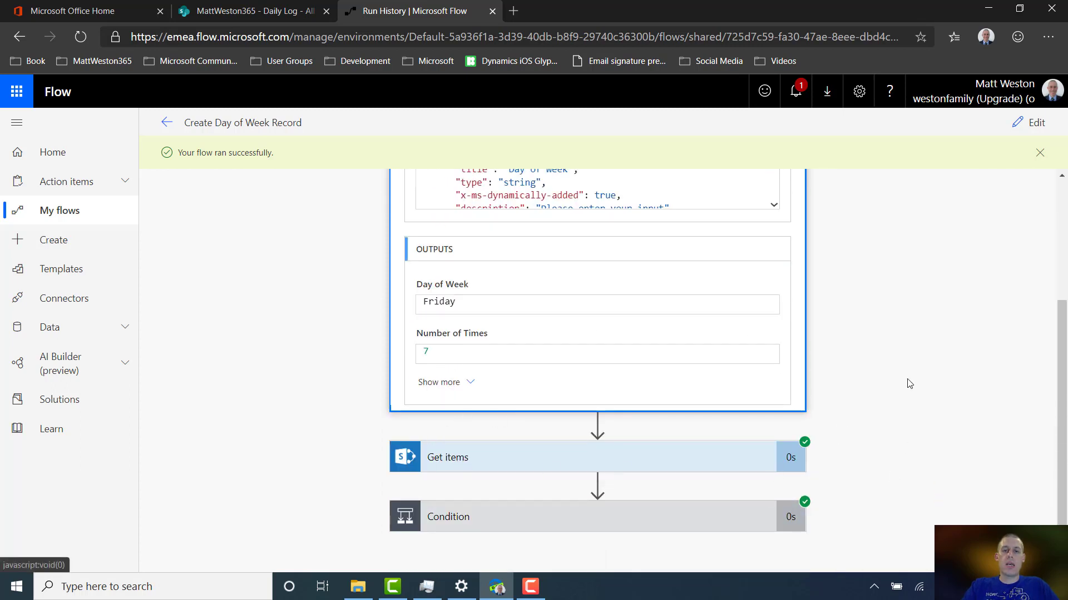
{"action": "scroll", "coordinate": [1040, 445], "scroll_direction": "down", "scroll_amount": 5}
{"action": "left_click_drag", "start_coordinate": [459, 467], "coordinate": [422, 421]}
{"action": "scroll", "coordinate": [581, 454], "scroll_direction": "up", "scroll_amount": 1}
{"action": "scroll", "coordinate": [556, 501], "scroll_direction": "down", "scroll_amount": 1}
- Check the Condition result is true, then look at the SharePoint Daily Log list
{"action": "left_click", "coordinate": [551, 520]}
{"action": "scroll", "coordinate": [945, 445], "scroll_direction": "down", "scroll_amount": 4}
{"action": "left_click", "coordinate": [231, 15]}
- Run a second test with Day of Week 'Fr' and Number of Times 10
{"action": "left_click", "coordinate": [412, 15]}
{"action": "left_click", "coordinate": [1029, 123]}
{"action": "left_click", "coordinate": [1031, 122]}
{"action": "left_click", "coordinate": [890, 219]}
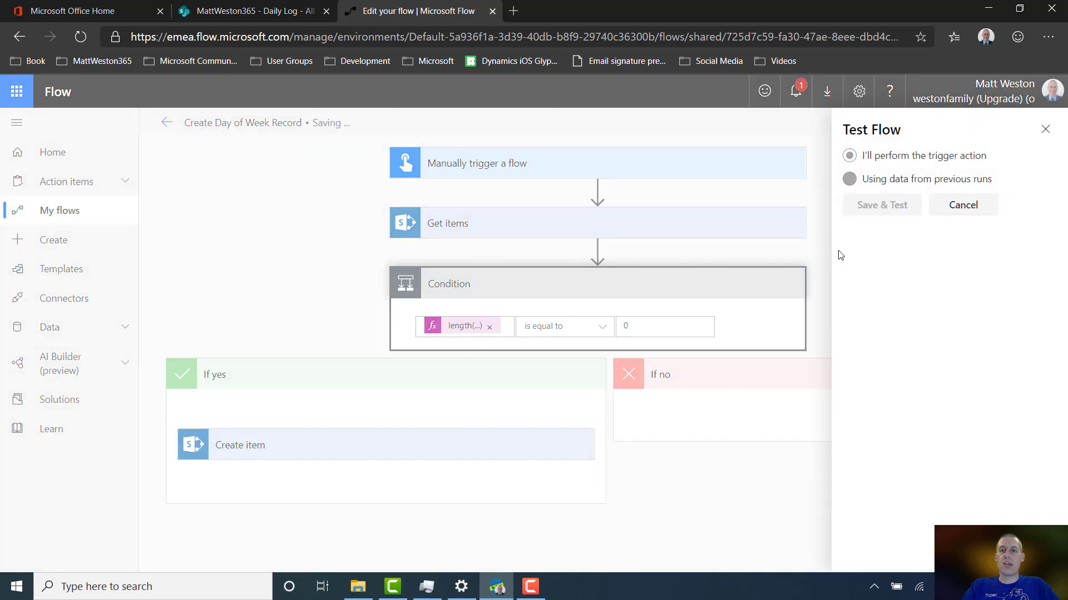
{"action": "type", "text": "Friday"}
{"action": "key", "text": "Tab"}
{"action": "type", "text": "10"}
{"action": "left_click", "coordinate": [877, 555]}
{"action": "left_click", "coordinate": [872, 548]}
- Expand the trigger and Get items cards to review this run's outputs
{"action": "left_click", "coordinate": [577, 212]}
{"action": "scroll", "coordinate": [957, 316], "scroll_direction": "down", "scroll_amount": 3}
{"action": "left_click", "coordinate": [626, 454]}
{"action": "left_click_drag", "start_coordinate": [1063, 276], "coordinate": [1045, 328]}
{"action": "scroll", "coordinate": [1040, 340], "scroll_direction": "down", "scroll_amount": 7}
{"action": "left_click_drag", "start_coordinate": [773, 370], "coordinate": [773, 447]}
- Expand the Condition card to see Expression result false and Create item skipped
{"action": "left_click", "coordinate": [496, 521]}
{"action": "scroll", "coordinate": [924, 365], "scroll_direction": "down", "scroll_amount": 3}
{"action": "scroll", "coordinate": [960, 340], "scroll_direction": "down", "scroll_amount": 1}
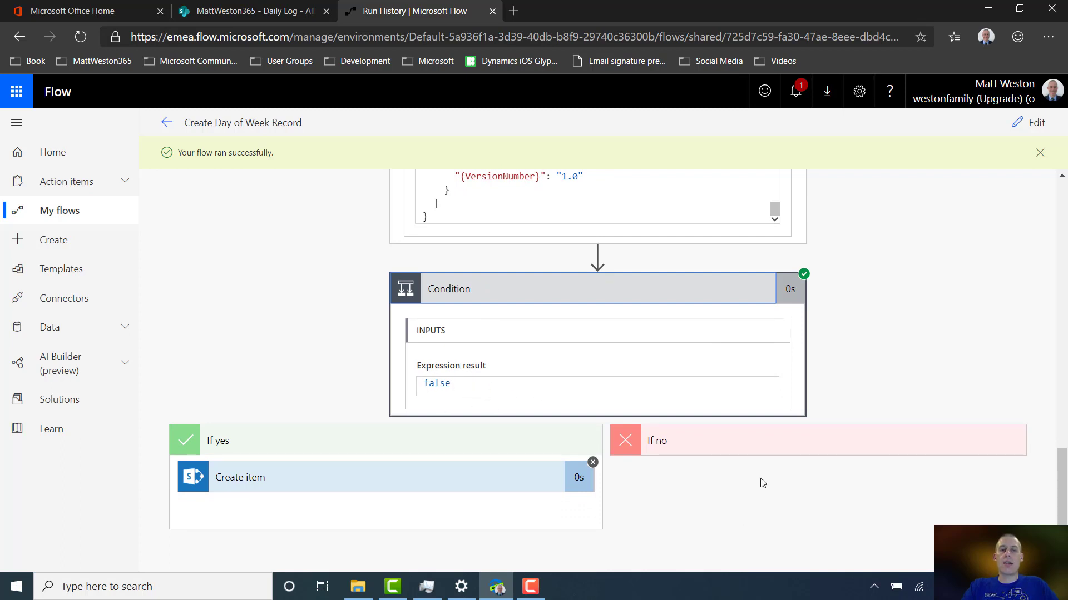